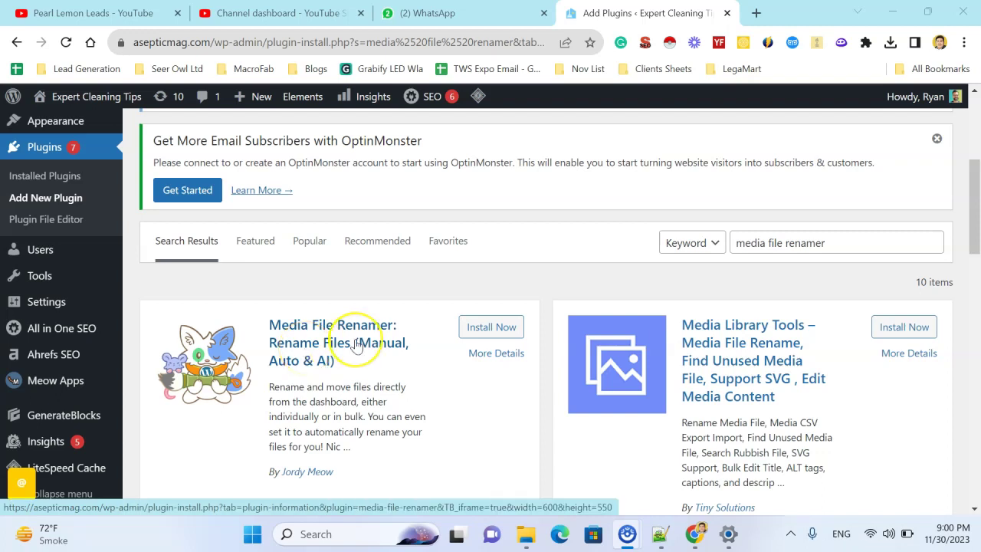
Step: Install and activate the Media File Renamer plugin by Meow Apps from the plugin search results
{"action": "scroll", "coordinate": [355, 344], "scroll_direction": "down", "scroll_amount": 1}
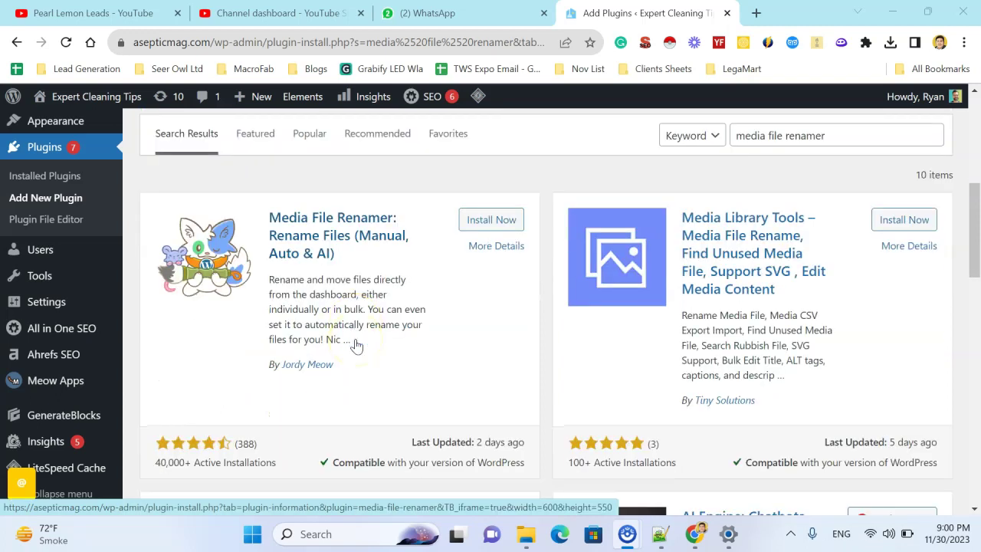
{"action": "scroll", "coordinate": [355, 344], "scroll_direction": "up", "scroll_amount": 1}
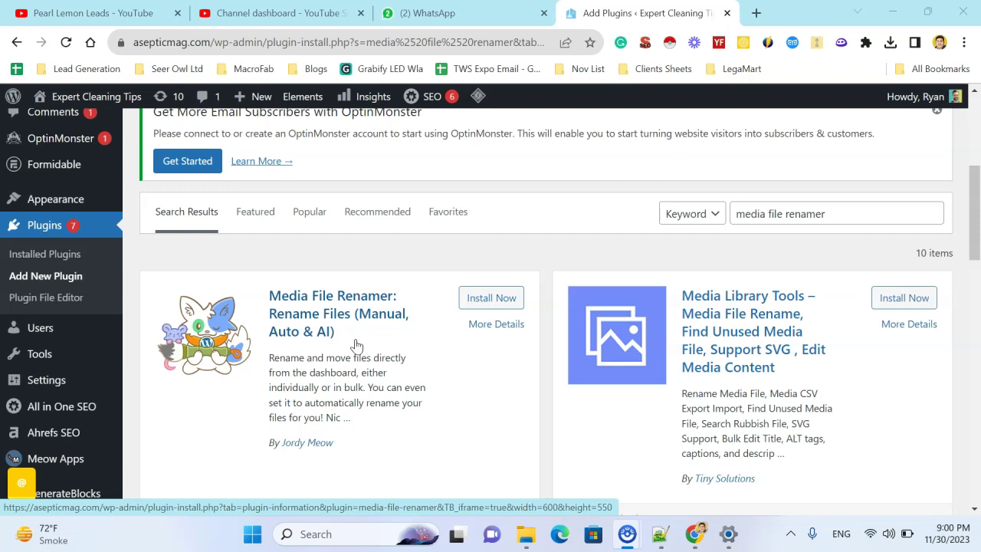
{"action": "scroll", "coordinate": [355, 345], "scroll_direction": "up", "scroll_amount": 1}
{"action": "left_click", "coordinate": [425, 357]}
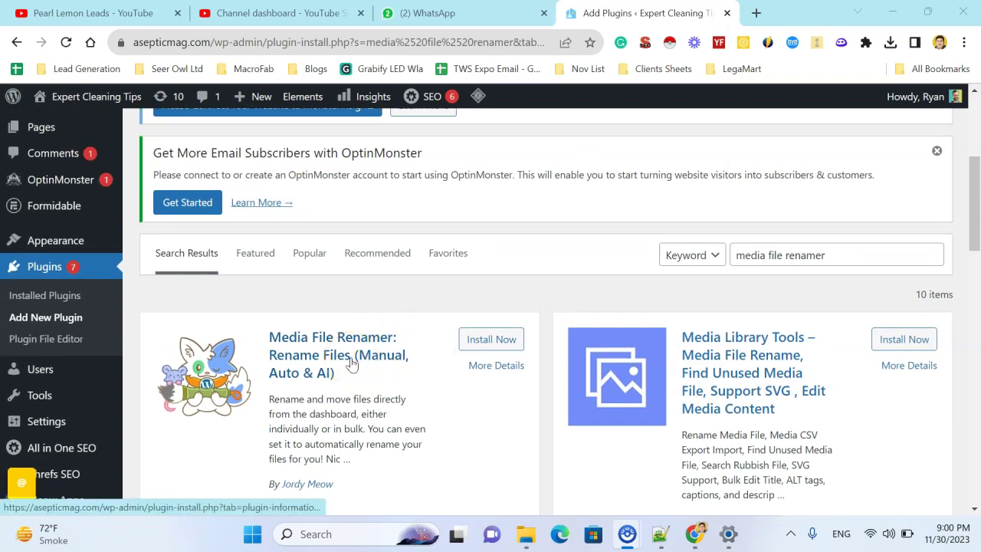
{"action": "scroll", "coordinate": [351, 363], "scroll_direction": "down", "scroll_amount": 1}
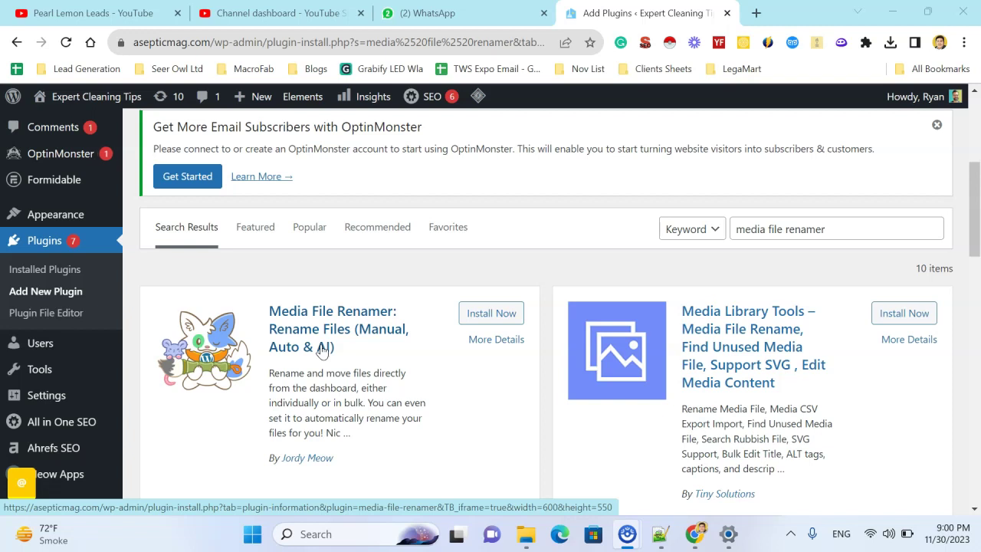
{"action": "left_click", "coordinate": [485, 313]}
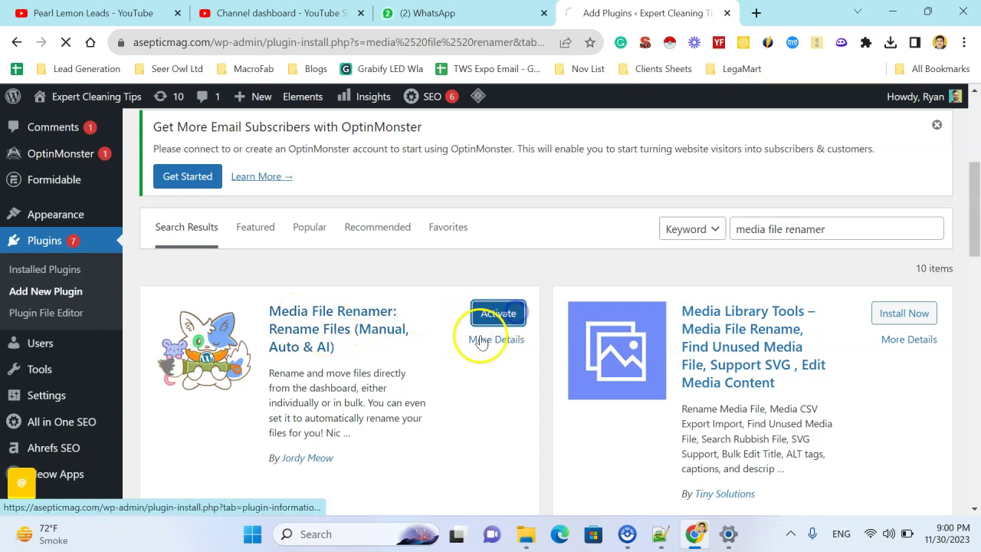
{"action": "left_click", "coordinate": [499, 310]}
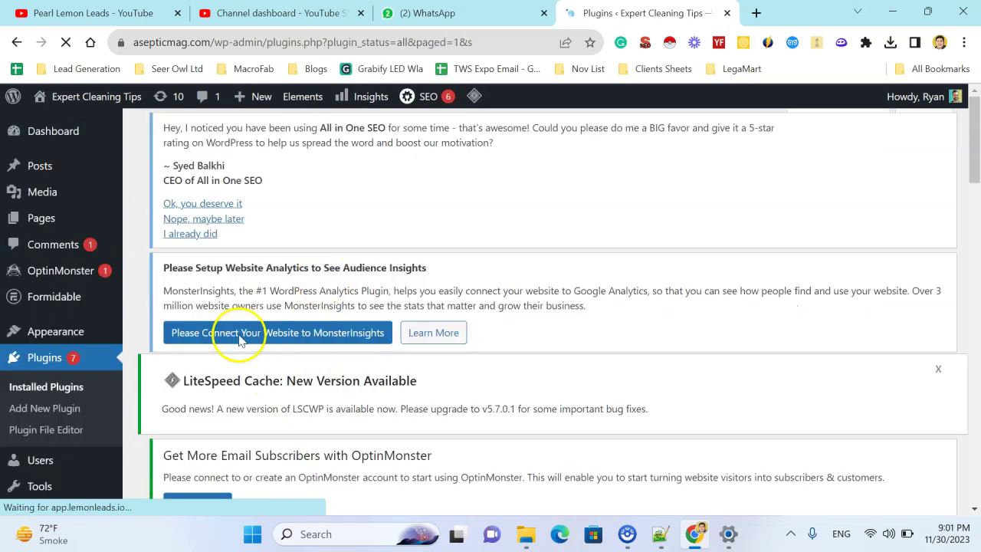
Step: Open the Media File Renamer settings and set the automatic renaming method to Based on Media Title
{"action": "scroll", "coordinate": [310, 373], "scroll_direction": "down", "scroll_amount": 10}
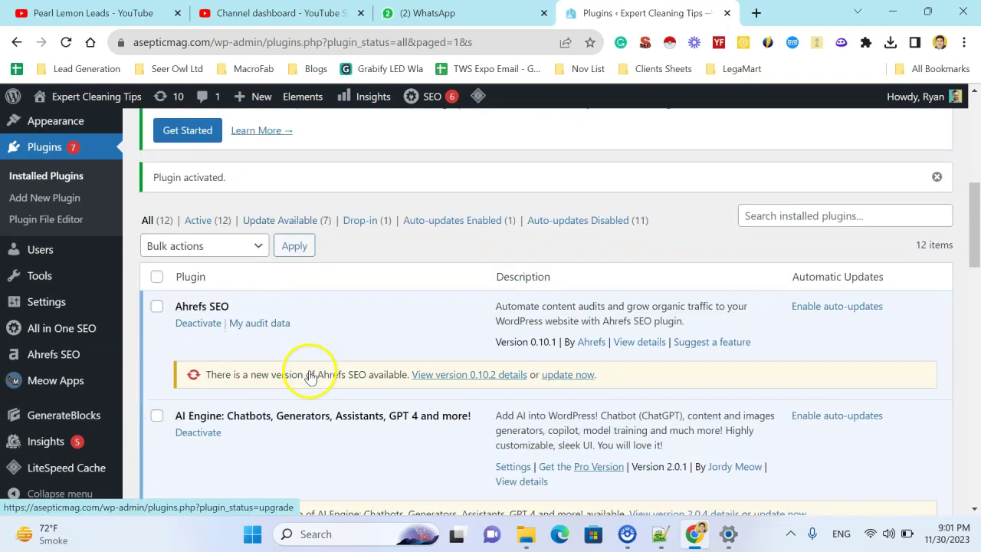
{"action": "scroll", "coordinate": [311, 373], "scroll_direction": "down", "scroll_amount": 2}
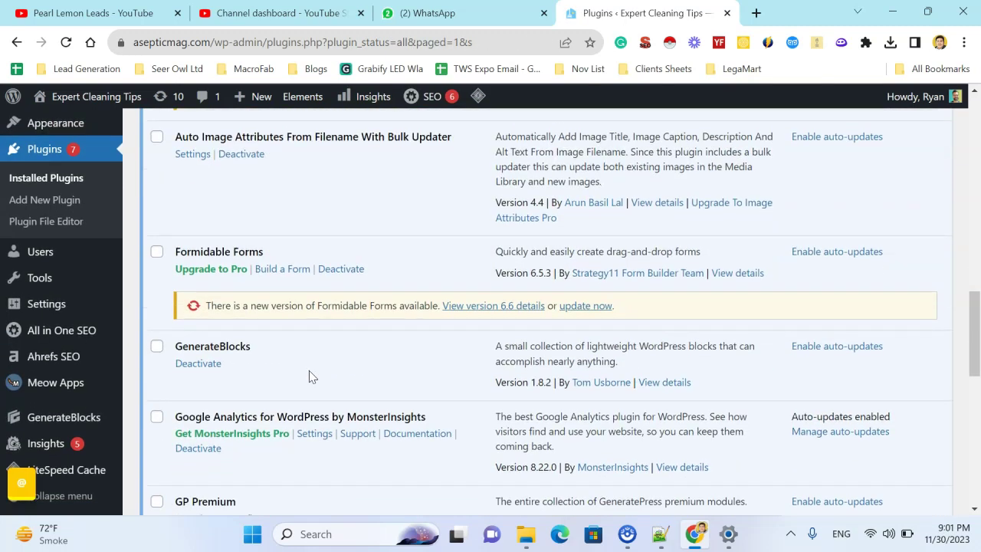
{"action": "scroll", "coordinate": [309, 376], "scroll_direction": "down", "scroll_amount": 4}
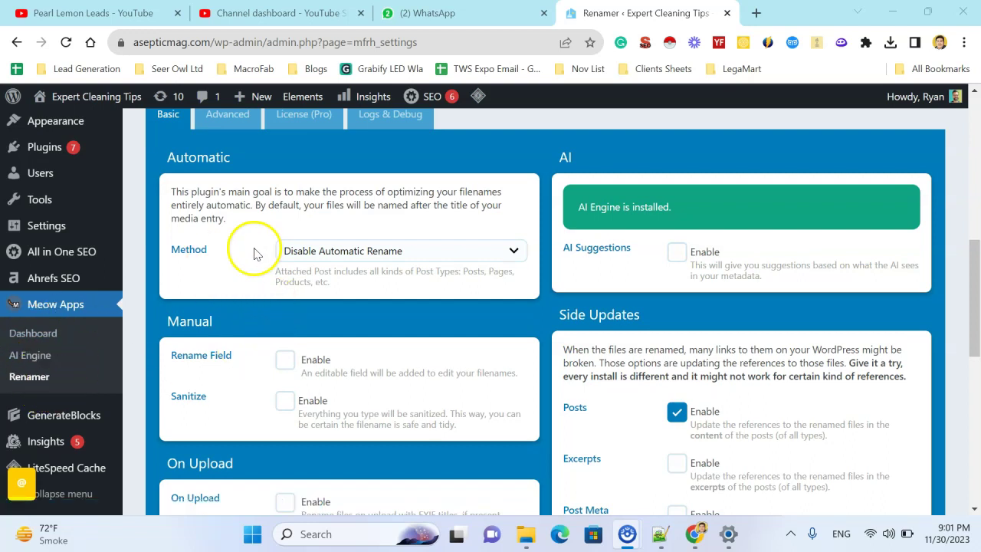
{"action": "scroll", "coordinate": [253, 248], "scroll_direction": "up", "scroll_amount": 1}
{"action": "left_click", "coordinate": [334, 265]}
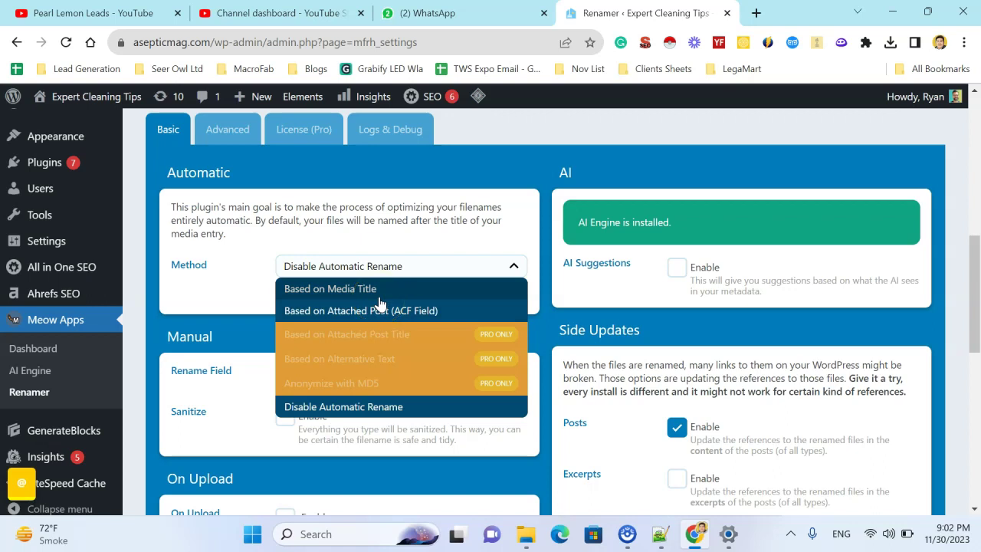
{"action": "left_click", "coordinate": [332, 295]}
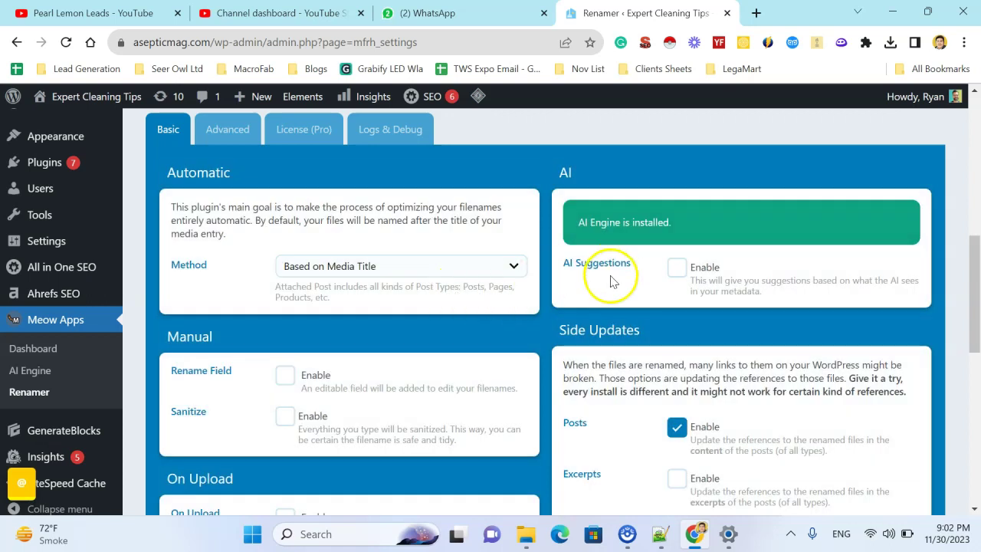
Step: Enable AI Suggestions and the On Upload option that renames files with EXIF titles
{"action": "left_click", "coordinate": [692, 268]}
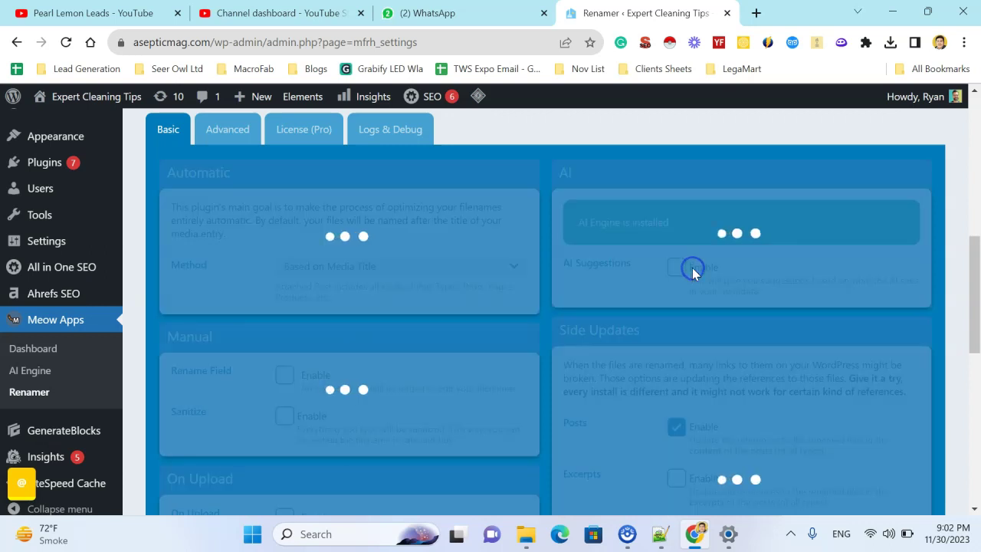
{"action": "scroll", "coordinate": [297, 322], "scroll_direction": "down", "scroll_amount": 1}
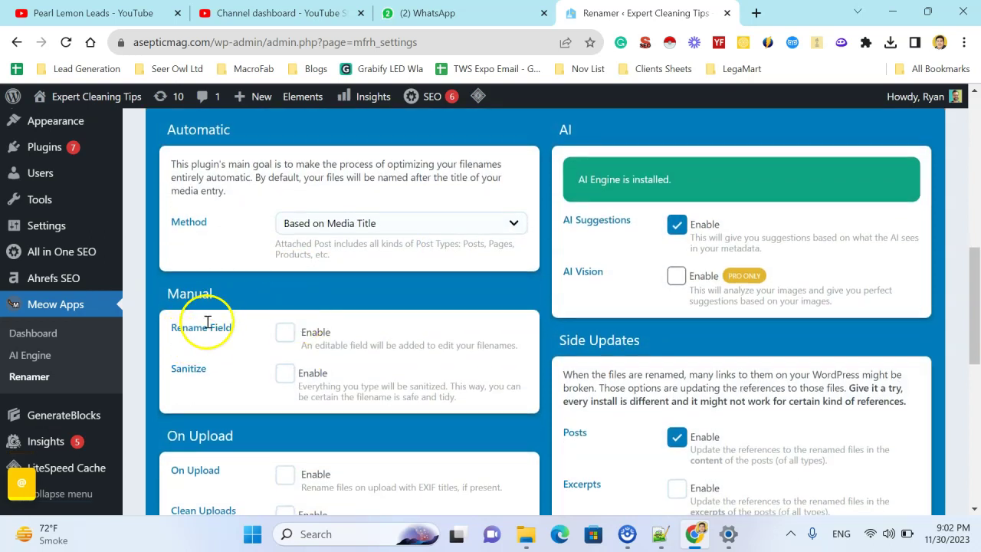
{"action": "scroll", "coordinate": [239, 352], "scroll_direction": "down", "scroll_amount": 1}
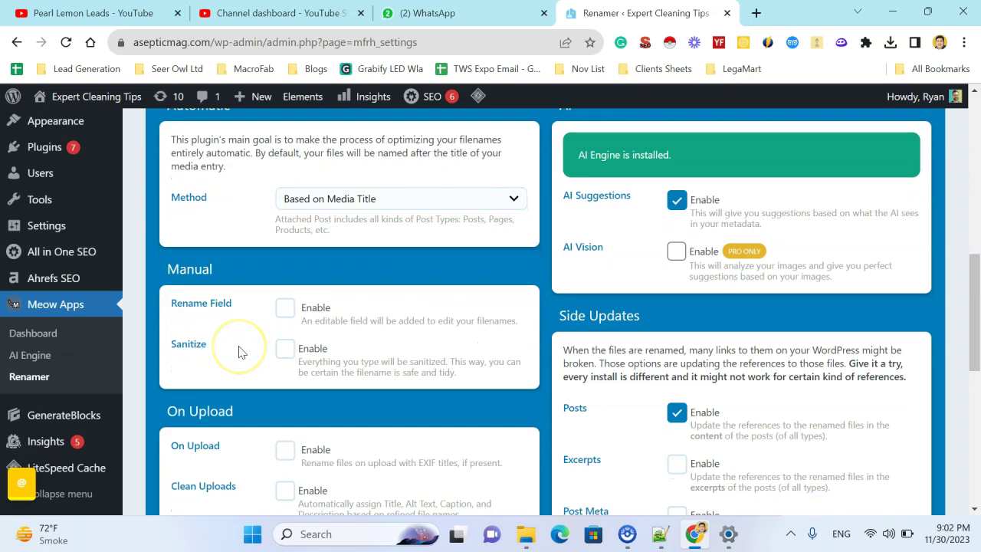
{"action": "scroll", "coordinate": [239, 352], "scroll_direction": "up", "scroll_amount": 1}
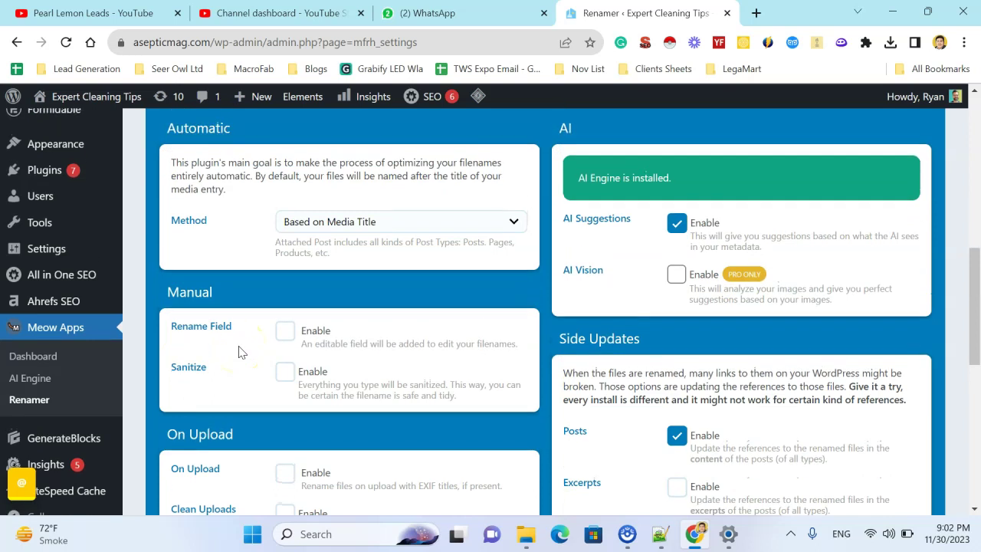
{"action": "scroll", "coordinate": [300, 237], "scroll_direction": "down", "scroll_amount": 3}
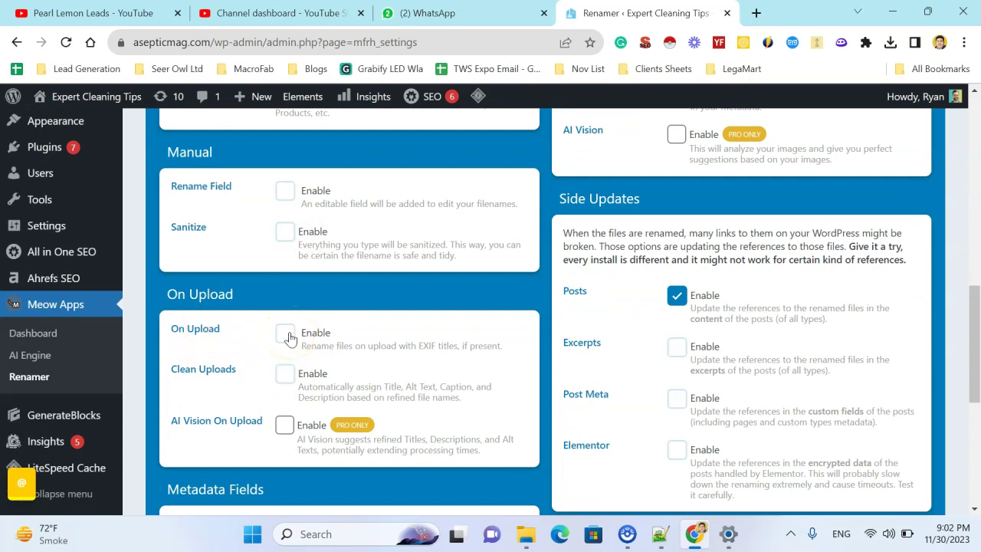
{"action": "left_click", "coordinate": [286, 335]}
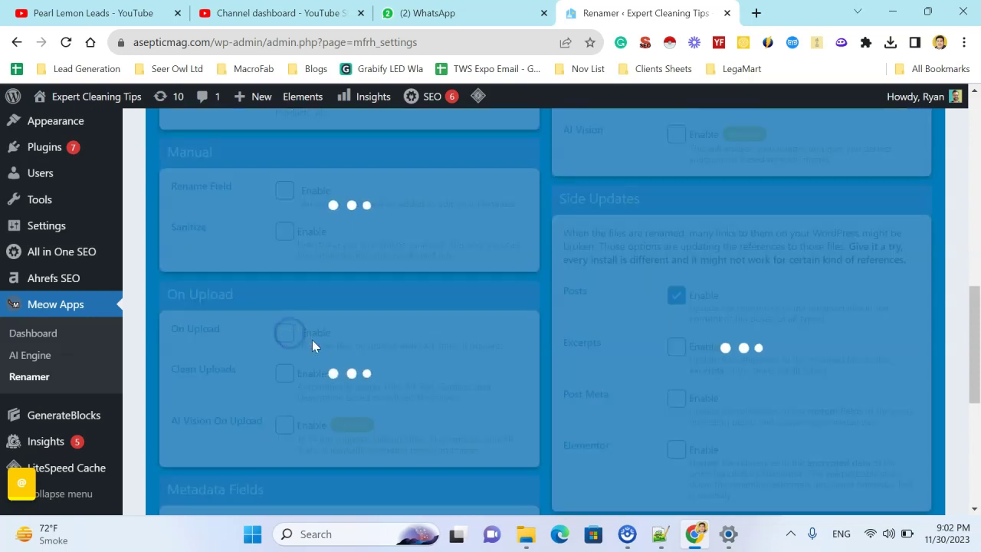
Step: Review the remaining Basic settings, including metadata fields and extra options, and the Advanced renaming, syncing and performance settings
{"action": "scroll", "coordinate": [374, 353], "scroll_direction": "down", "scroll_amount": 4}
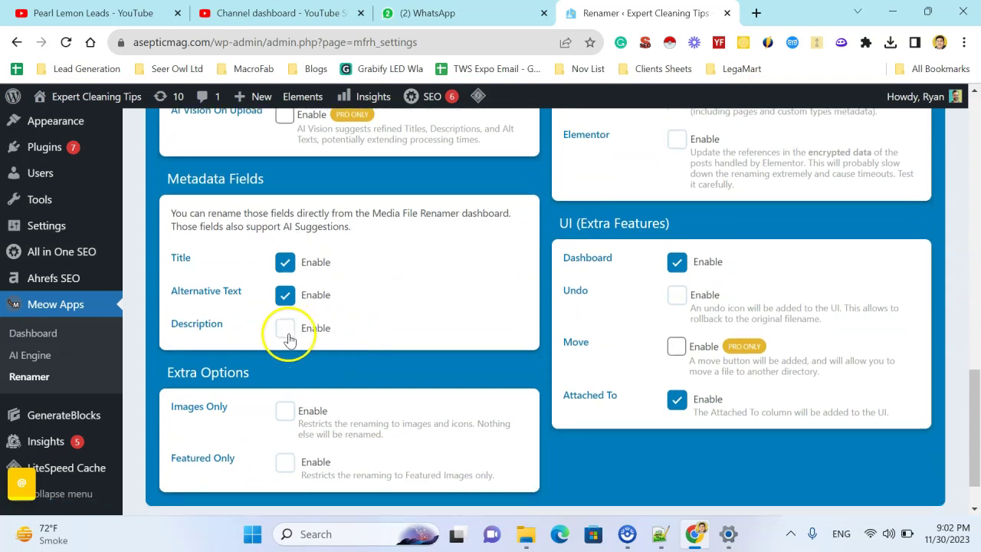
{"action": "scroll", "coordinate": [357, 345], "scroll_direction": "down", "scroll_amount": 2}
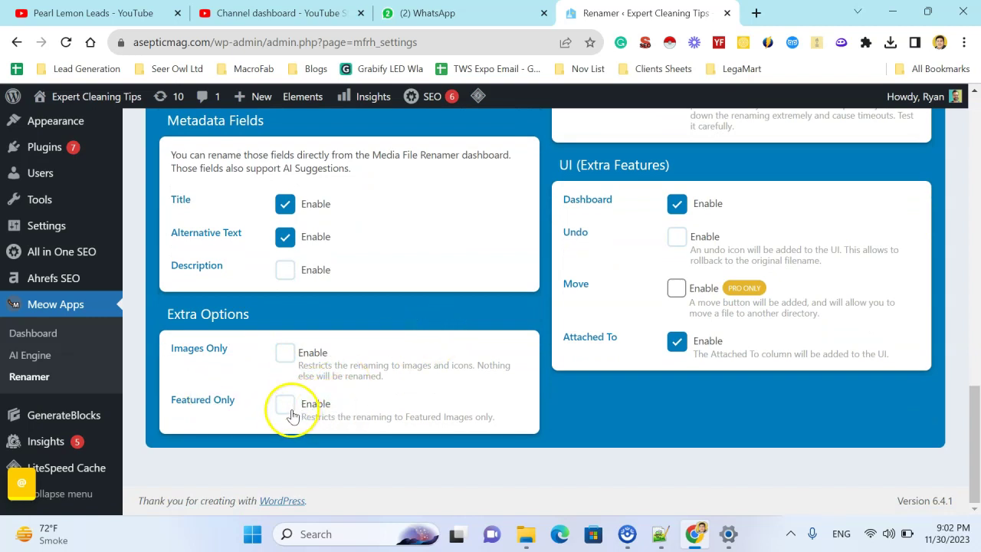
{"action": "scroll", "coordinate": [489, 381], "scroll_direction": "up", "scroll_amount": 20}
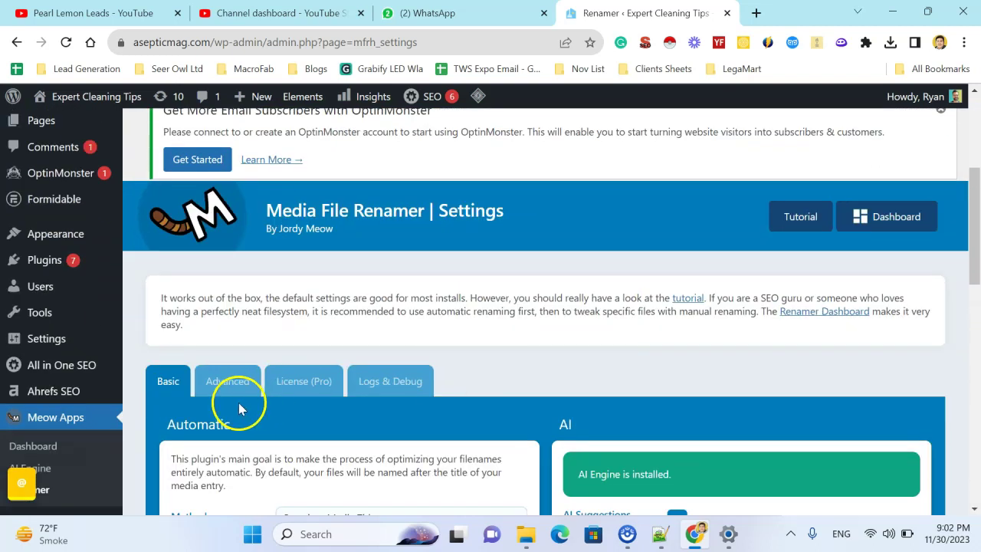
{"action": "left_click", "coordinate": [234, 381]}
{"action": "scroll", "coordinate": [399, 319], "scroll_direction": "down", "scroll_amount": 3}
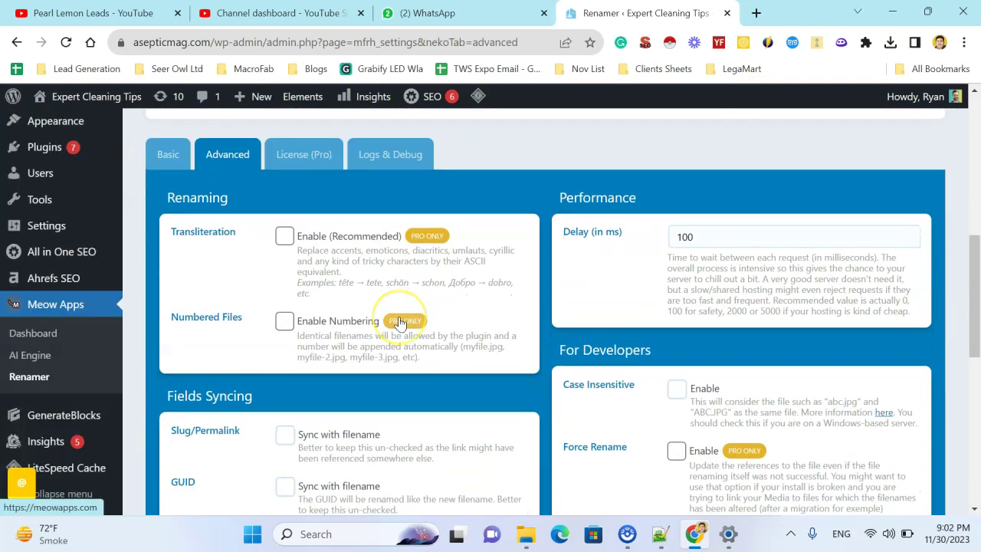
{"action": "scroll", "coordinate": [399, 322], "scroll_direction": "down", "scroll_amount": 4}
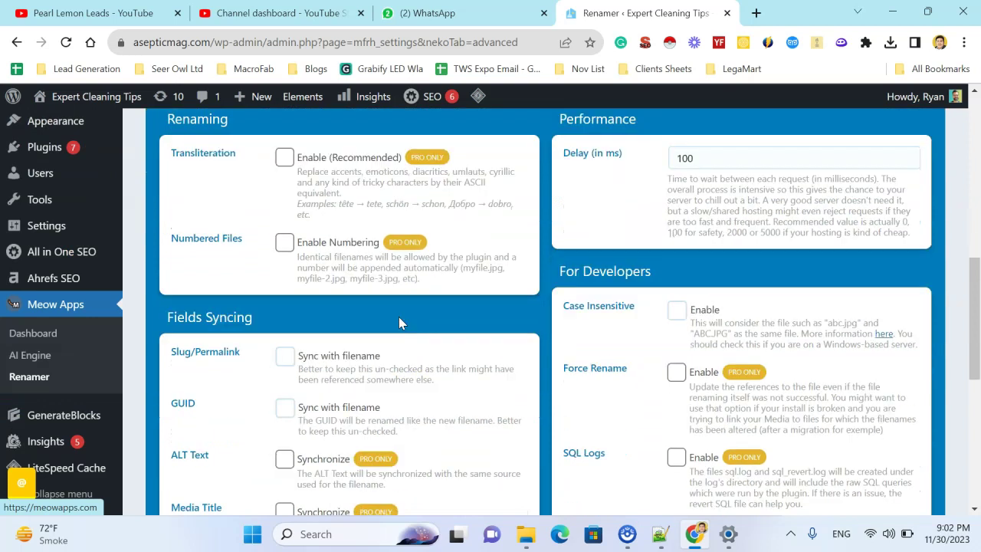
{"action": "scroll", "coordinate": [399, 322], "scroll_direction": "up", "scroll_amount": 8}
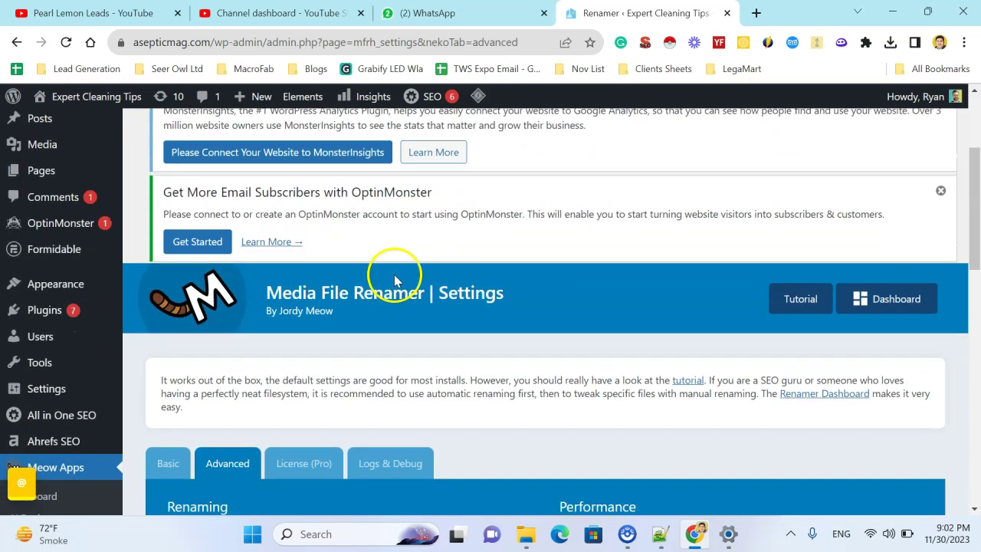
{"action": "scroll", "coordinate": [394, 274], "scroll_direction": "down", "scroll_amount": 2}
{"action": "left_click", "coordinate": [170, 332]}
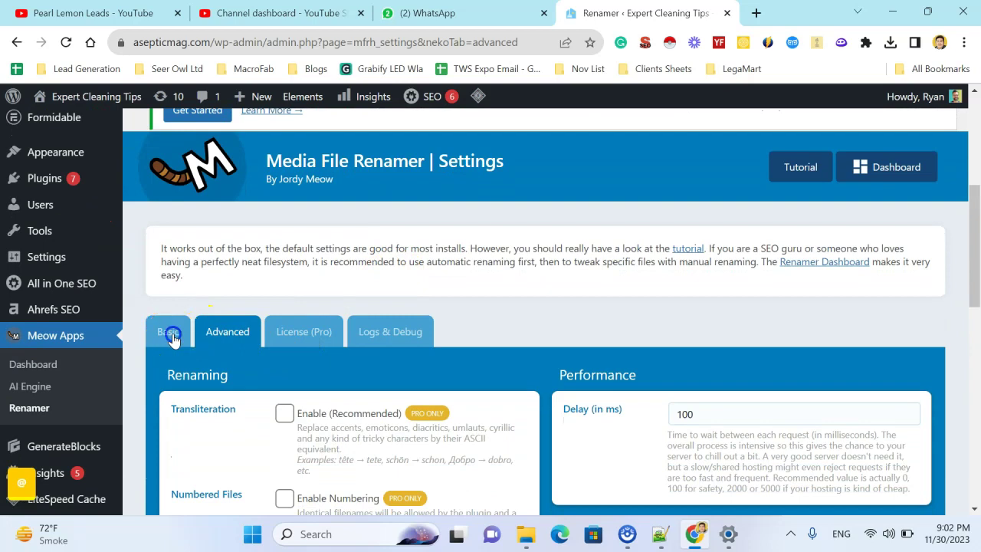
{"action": "scroll", "coordinate": [434, 304], "scroll_direction": "down", "scroll_amount": 7}
{"action": "scroll", "coordinate": [434, 305], "scroll_direction": "down", "scroll_amount": 4}
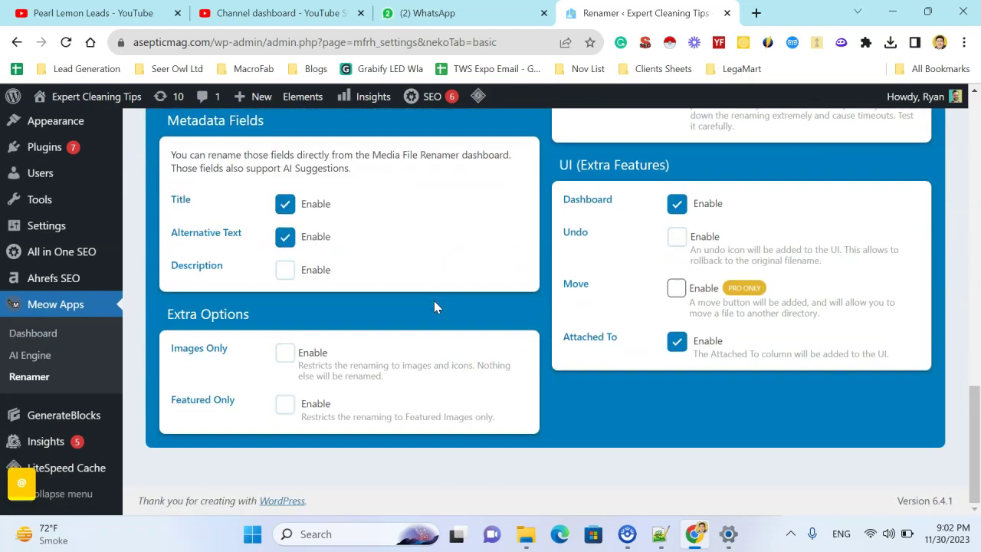
{"action": "scroll", "coordinate": [434, 300], "scroll_direction": "up", "scroll_amount": 15}
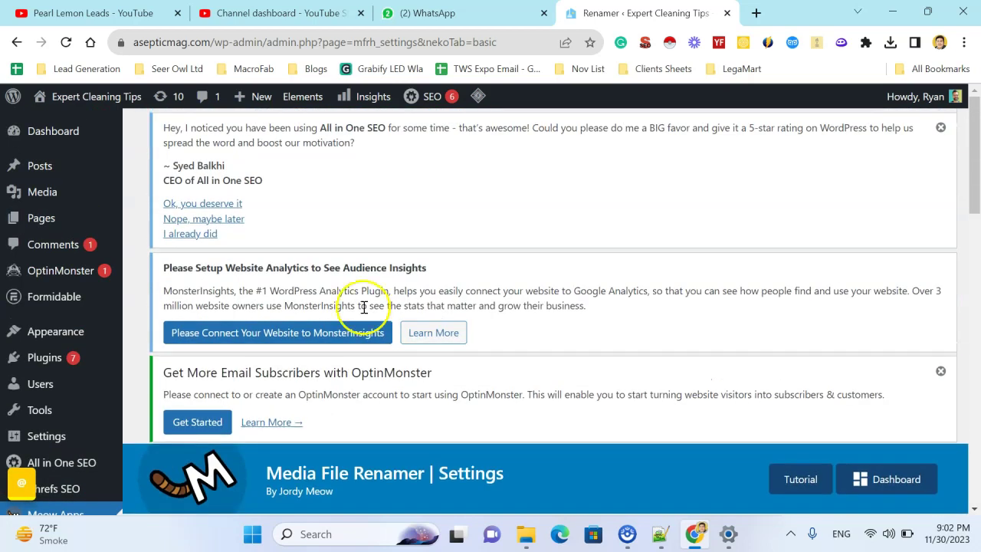
{"action": "scroll", "coordinate": [238, 352], "scroll_direction": "down", "scroll_amount": 7}
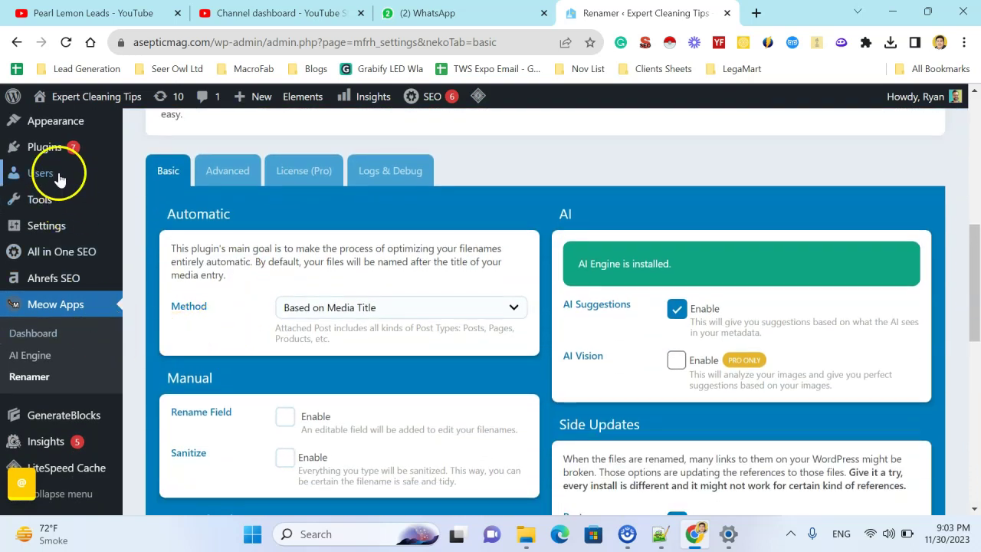
Step: Open the Renamer dashboard for the media files and automatically rename the How To Clean Fountain Pen image
{"action": "mouse_move", "coordinate": [58, 177]}
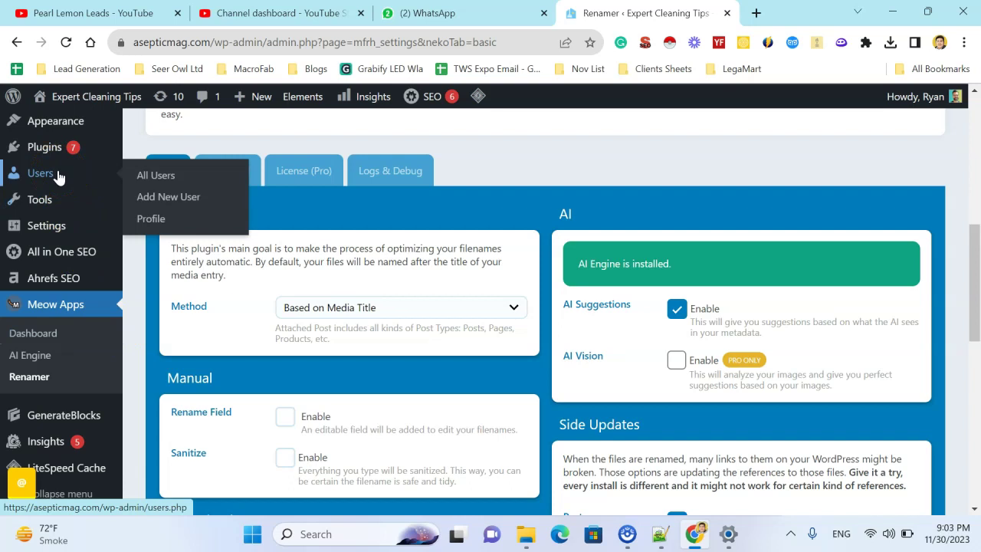
{"action": "scroll", "coordinate": [71, 181], "scroll_direction": "up", "scroll_amount": 2}
{"action": "mouse_move", "coordinate": [72, 160]}
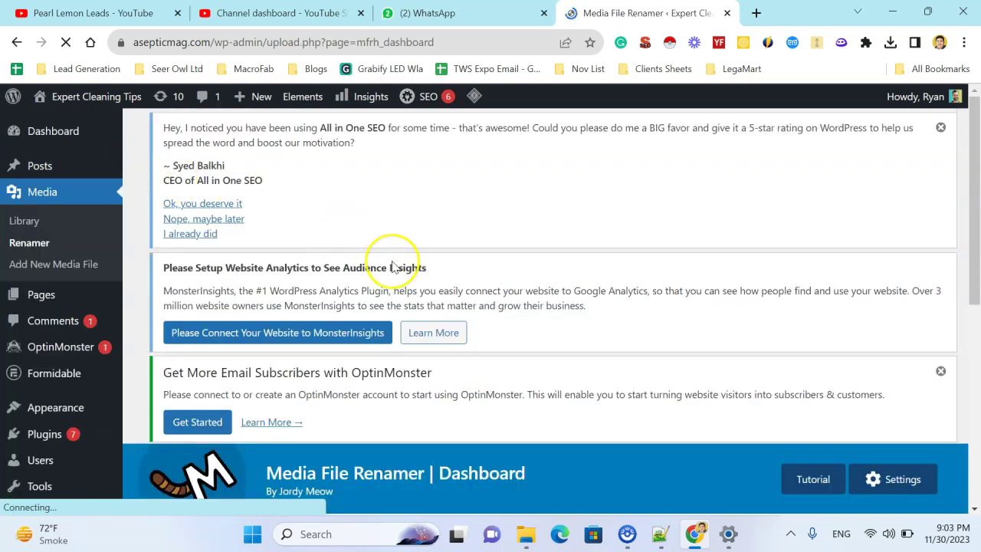
{"action": "scroll", "coordinate": [391, 261], "scroll_direction": "down", "scroll_amount": 4}
{"action": "scroll", "coordinate": [392, 265], "scroll_direction": "down", "scroll_amount": 2}
{"action": "scroll", "coordinate": [394, 268], "scroll_direction": "down", "scroll_amount": 2}
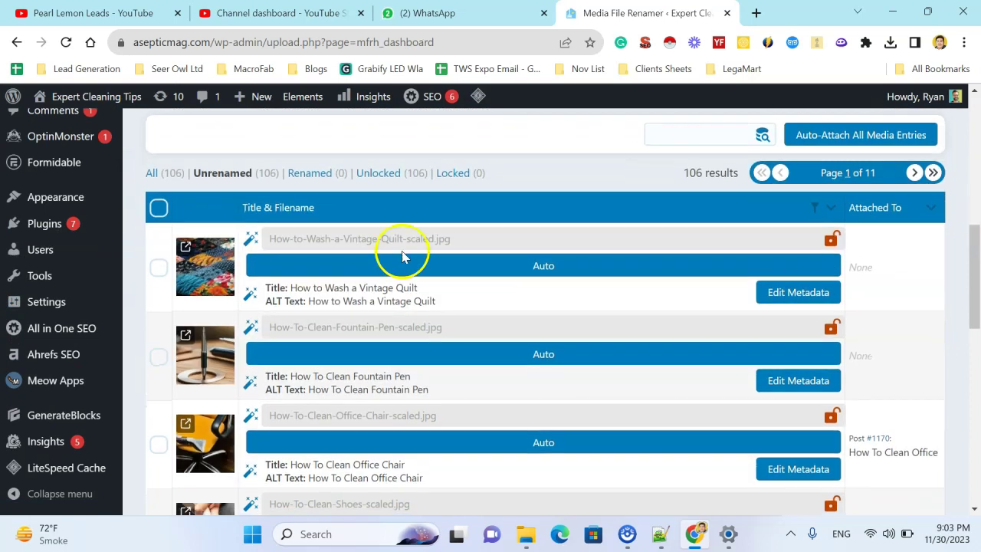
{"action": "scroll", "coordinate": [299, 306], "scroll_direction": "down", "scroll_amount": 1}
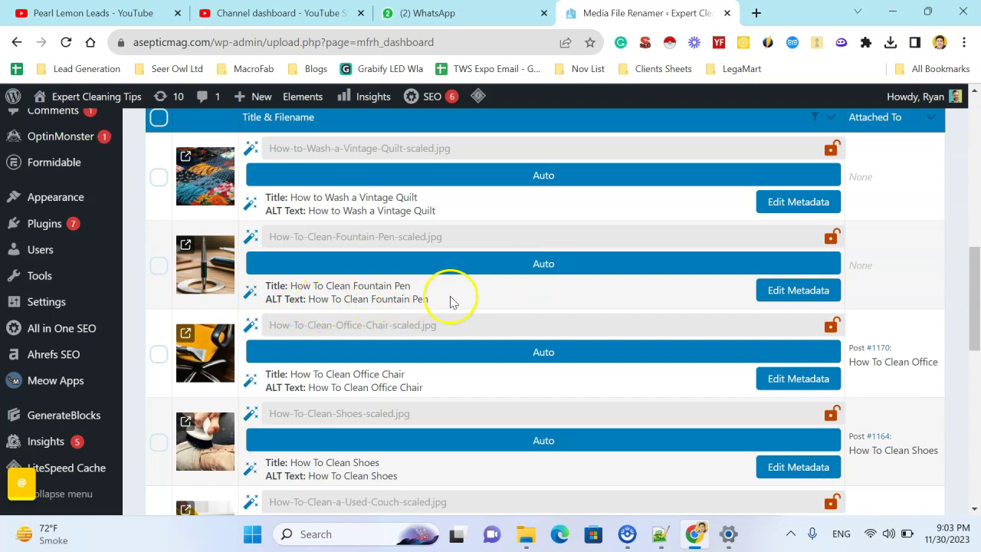
{"action": "left_click", "coordinate": [584, 265]}
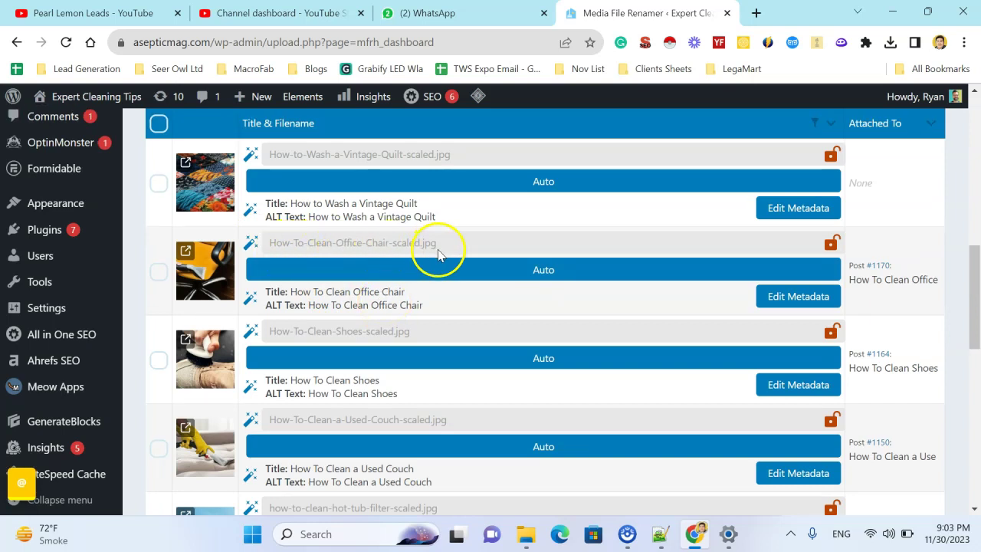
Step: Automatically rename the Oakley sunglasses image file from its media title
{"action": "scroll", "coordinate": [432, 297], "scroll_direction": "down", "scroll_amount": 2}
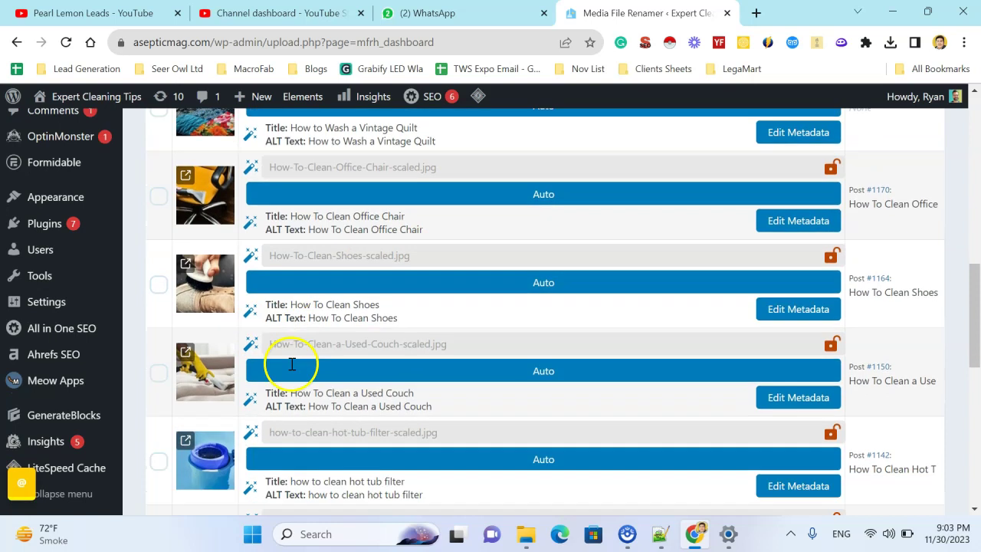
{"action": "left_click", "coordinate": [247, 356]}
{"action": "scroll", "coordinate": [238, 364], "scroll_direction": "down", "scroll_amount": 1}
{"action": "scroll", "coordinate": [268, 361], "scroll_direction": "down", "scroll_amount": 3}
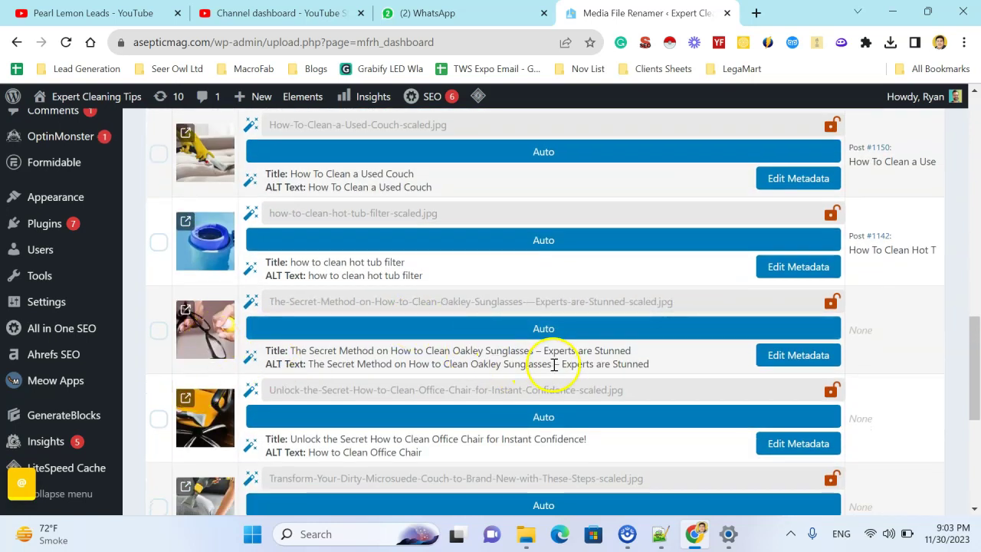
{"action": "left_click", "coordinate": [587, 334]}
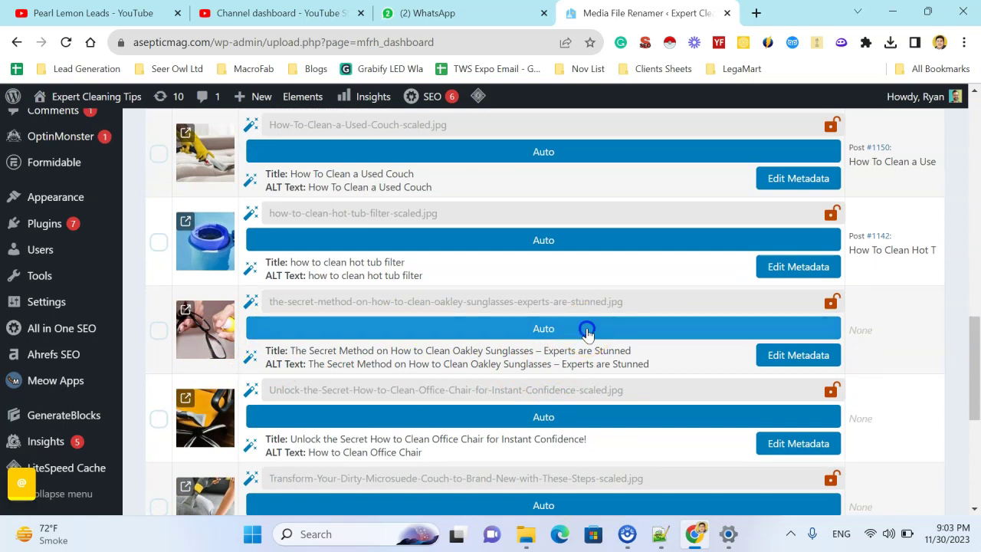
Step: Apply the automatic filename to the image titled The Secret Method on How to Clean Oakley Sunglasses – Experts are Stunned
{"action": "left_click", "coordinate": [588, 331]}
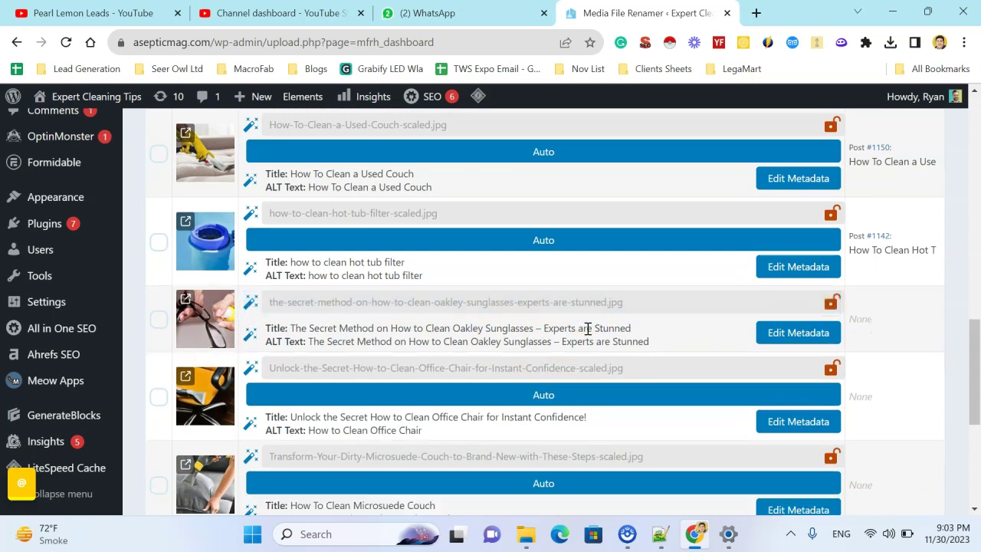
{"action": "left_click", "coordinate": [424, 344]}
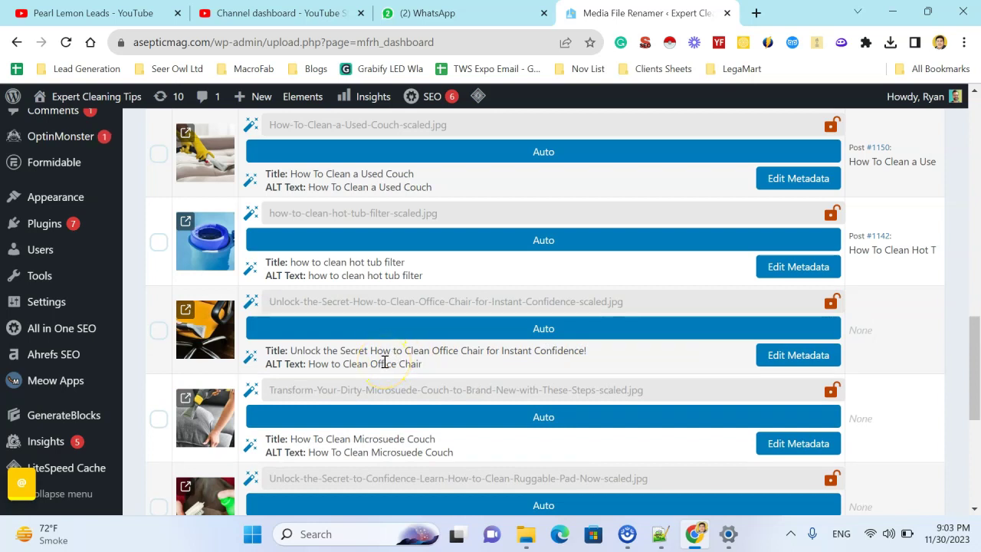
Step: Review the Renamer dashboard's backup notice, status filters and the remaining unrenamed media entries on the first page
{"action": "scroll", "coordinate": [385, 362], "scroll_direction": "down", "scroll_amount": 1}
{"action": "scroll", "coordinate": [485, 355], "scroll_direction": "up", "scroll_amount": 7}
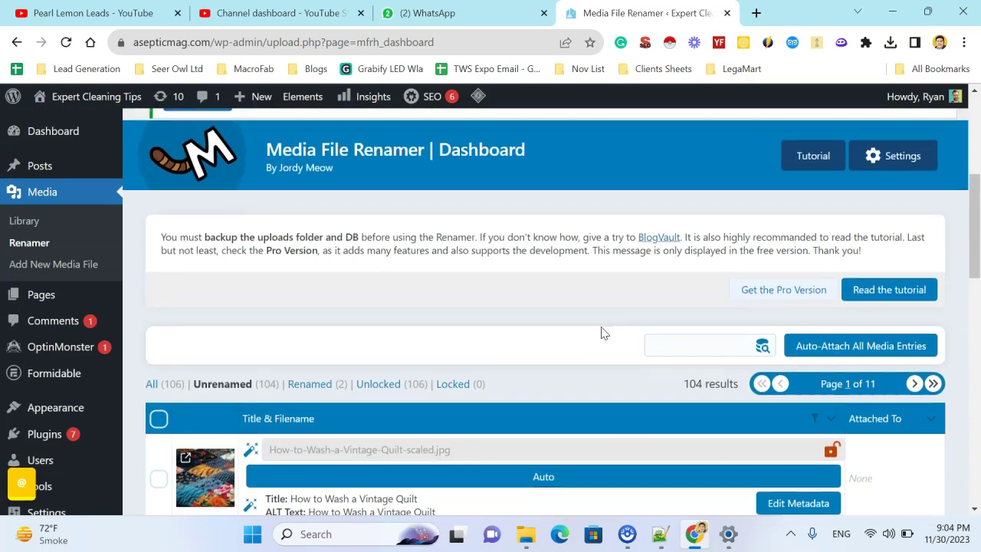
{"action": "scroll", "coordinate": [602, 333], "scroll_direction": "down", "scroll_amount": 2}
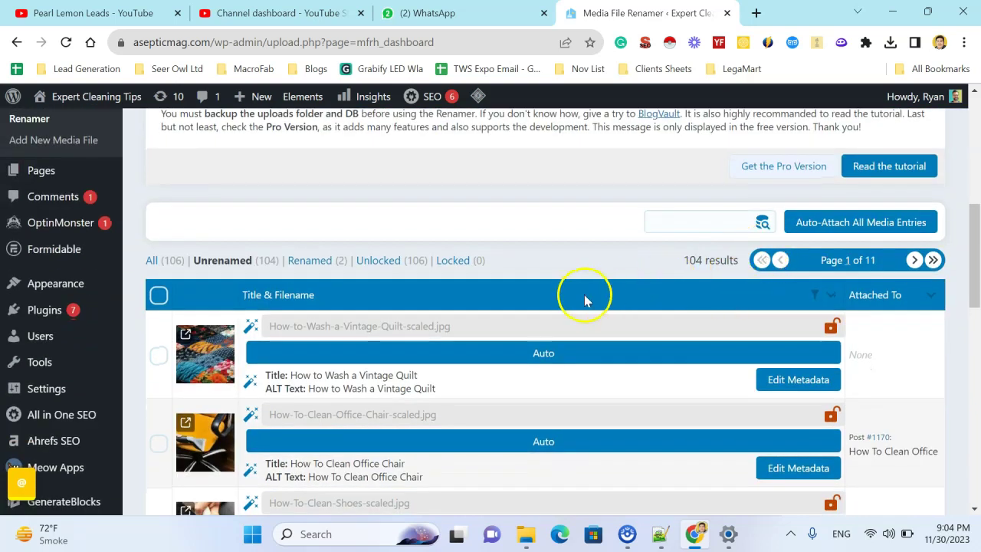
{"action": "scroll", "coordinate": [559, 259], "scroll_direction": "up", "scroll_amount": 1}
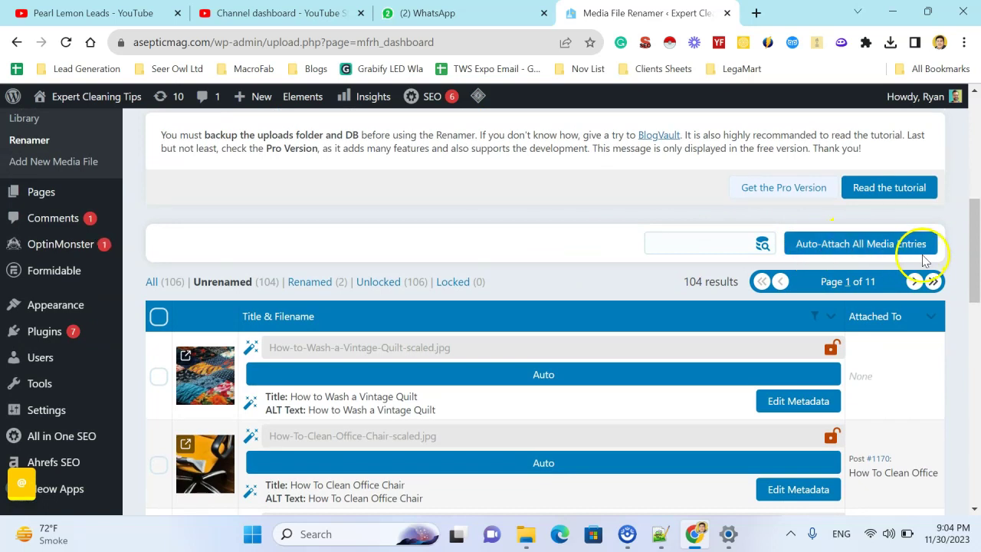
{"action": "scroll", "coordinate": [458, 283], "scroll_direction": "up", "scroll_amount": 2}
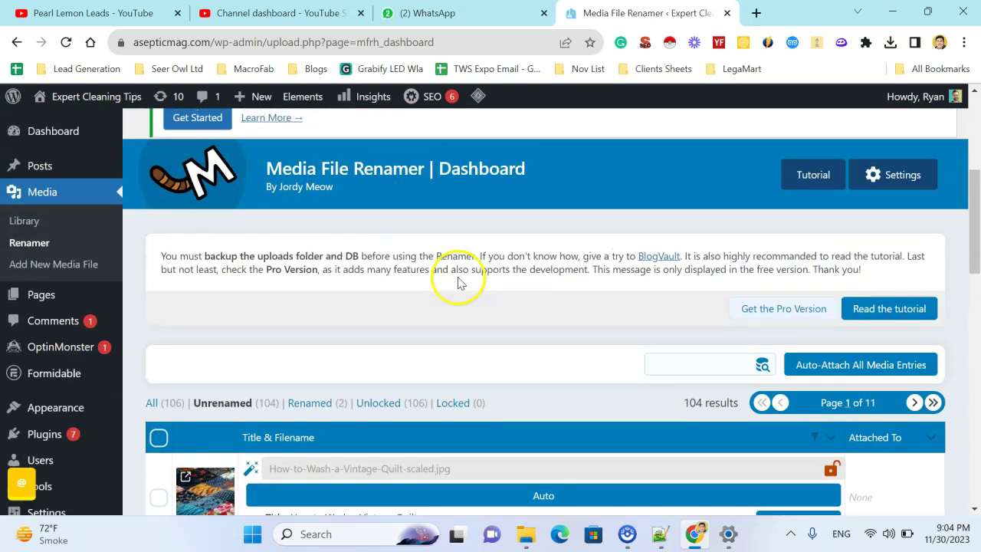
{"action": "scroll", "coordinate": [459, 284], "scroll_direction": "down", "scroll_amount": 10}
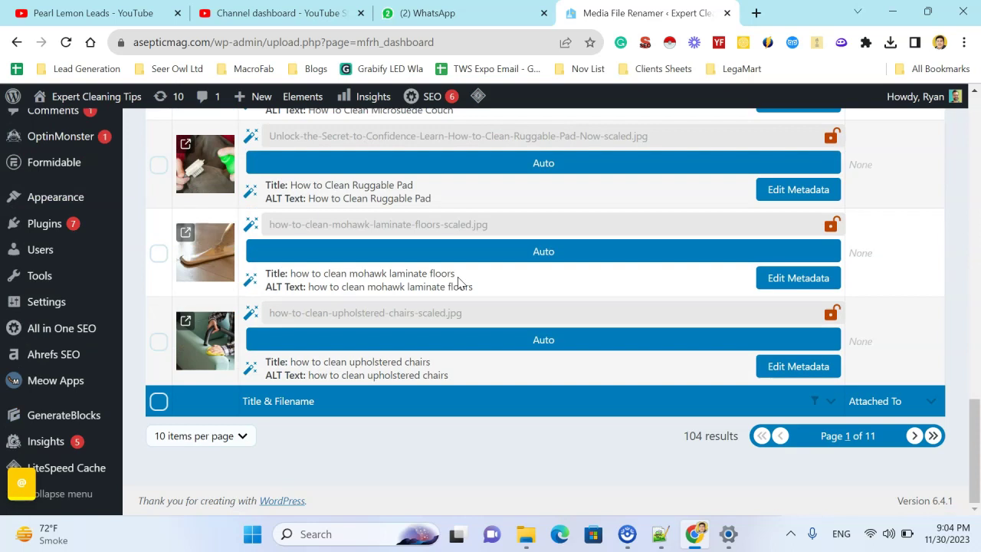